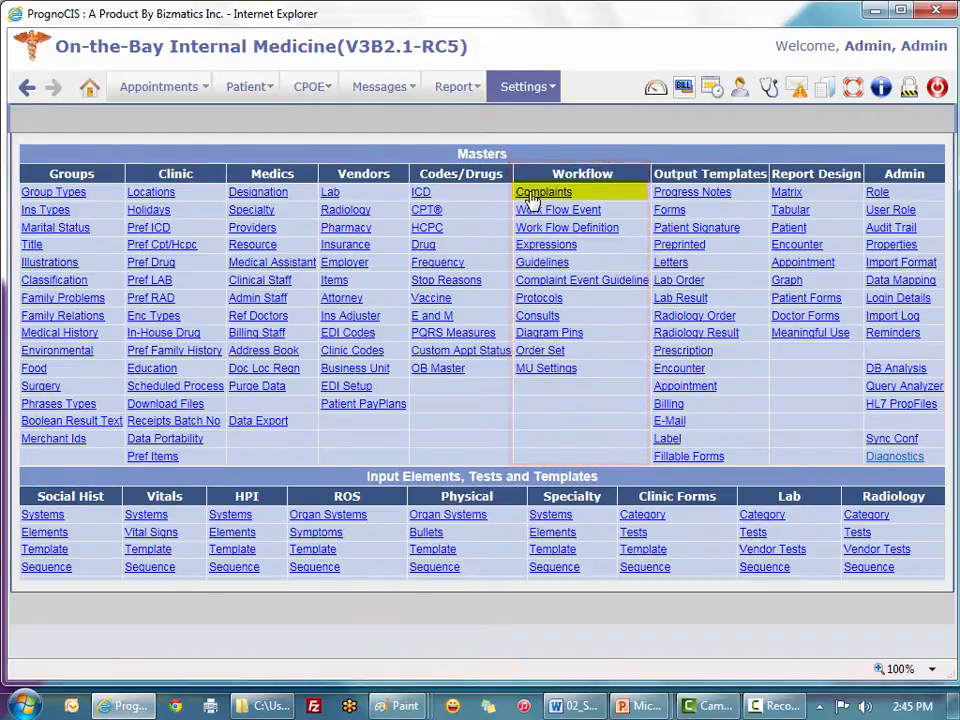
Step: Open the Complaints master, name the new complaint Labored Breathing and set its HPI template to Shortness of breath
click(531, 195)
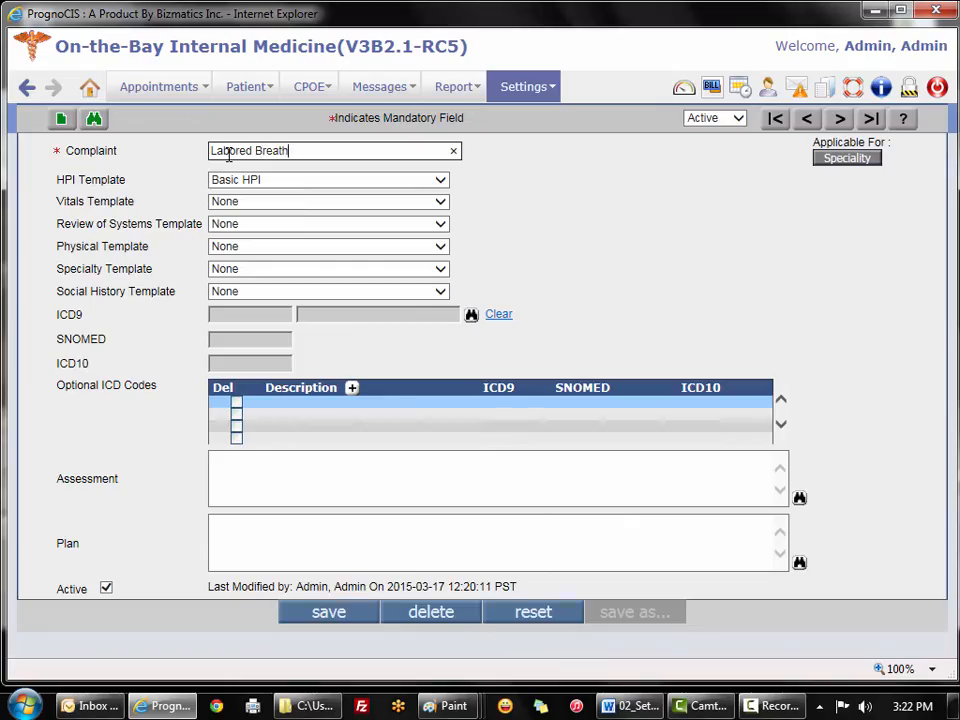
text(ing)
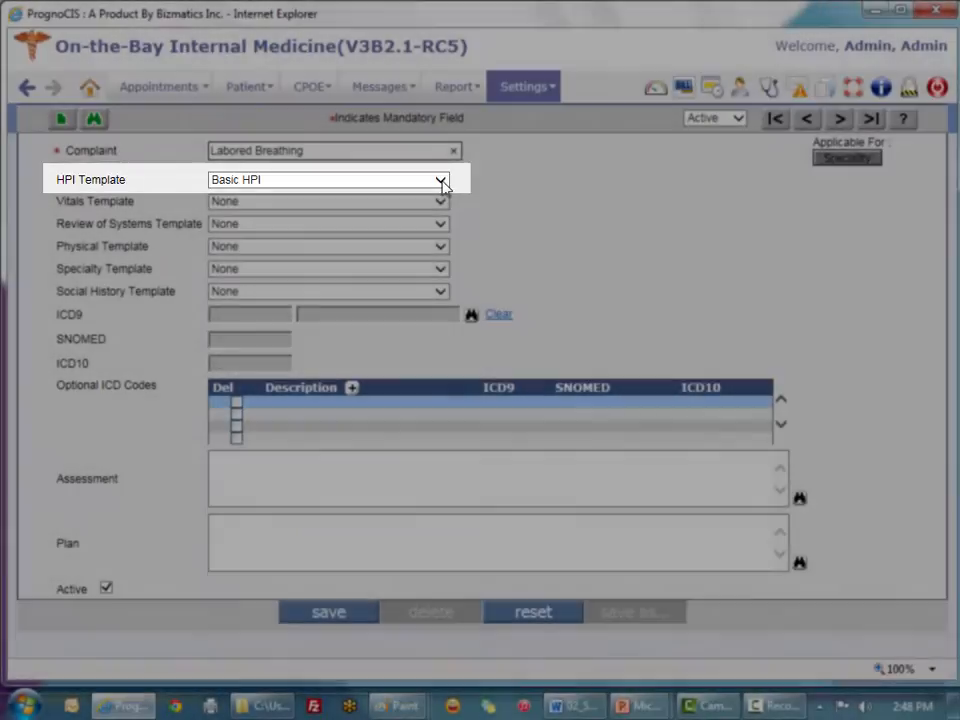
click(441, 182)
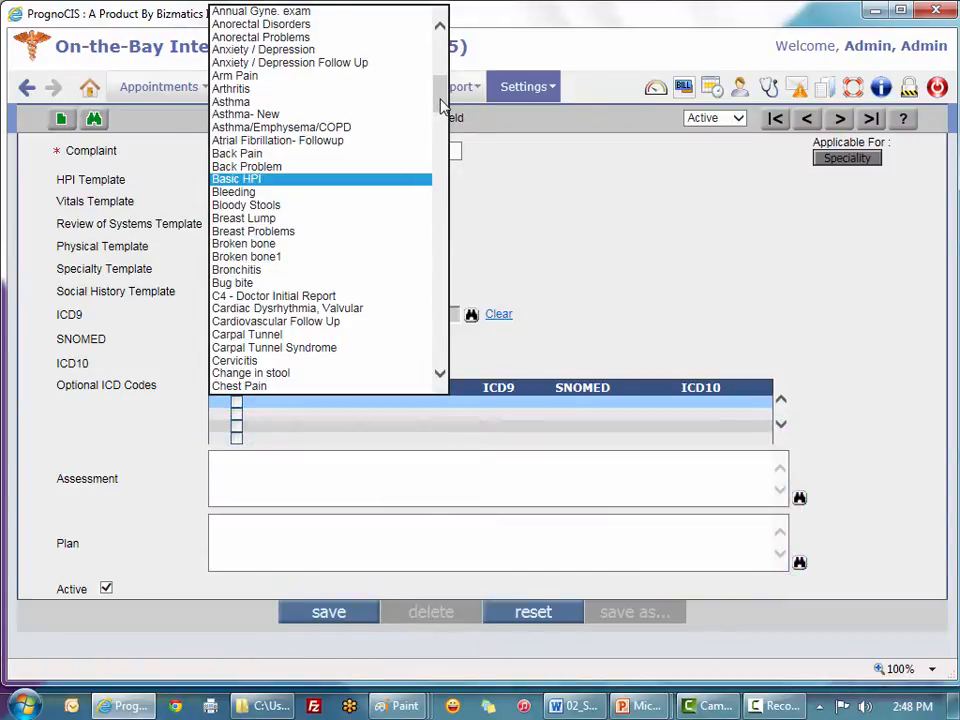
drag(444, 101, 426, 300)
click(281, 295)
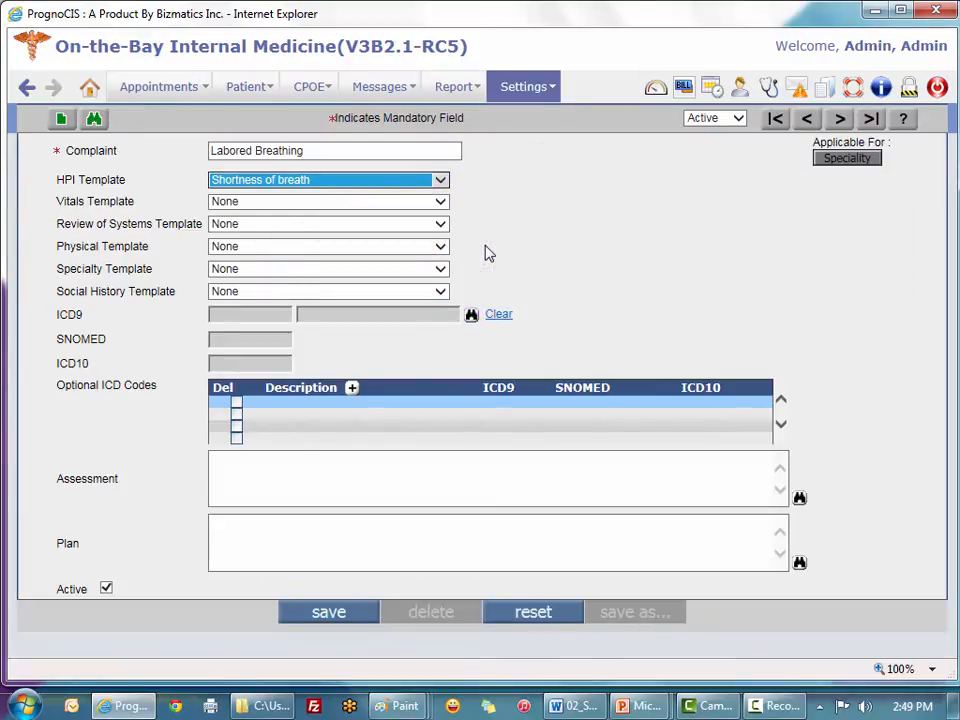
Step: Set the complaint's Vitals template to Vitals, Review of Systems template to ROS and Physical template to *Physical Exam - Adolescent
click(443, 204)
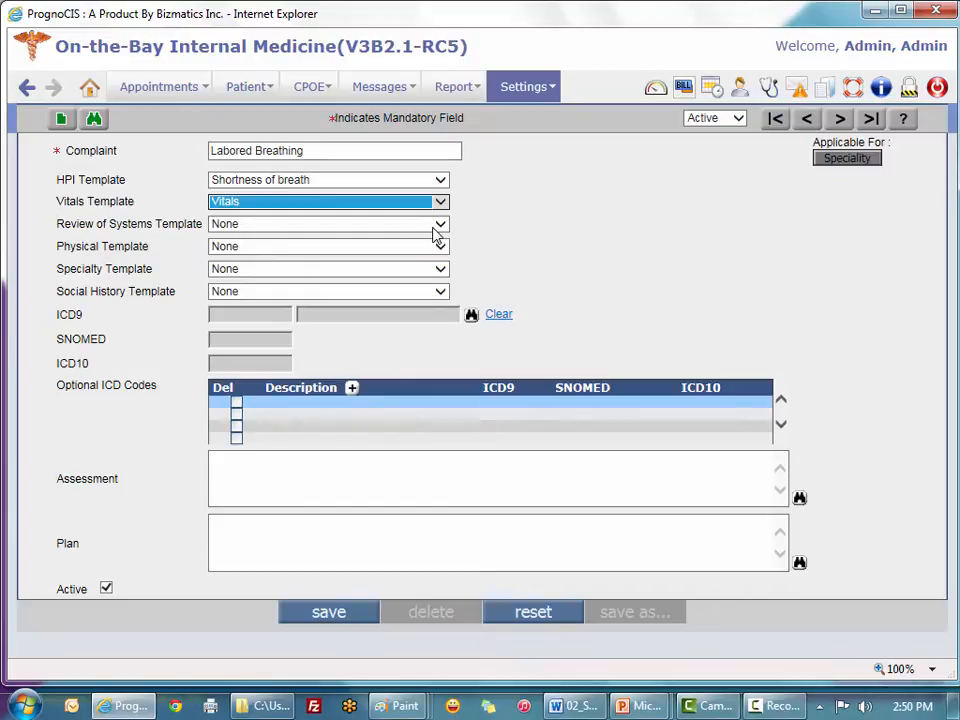
click(436, 226)
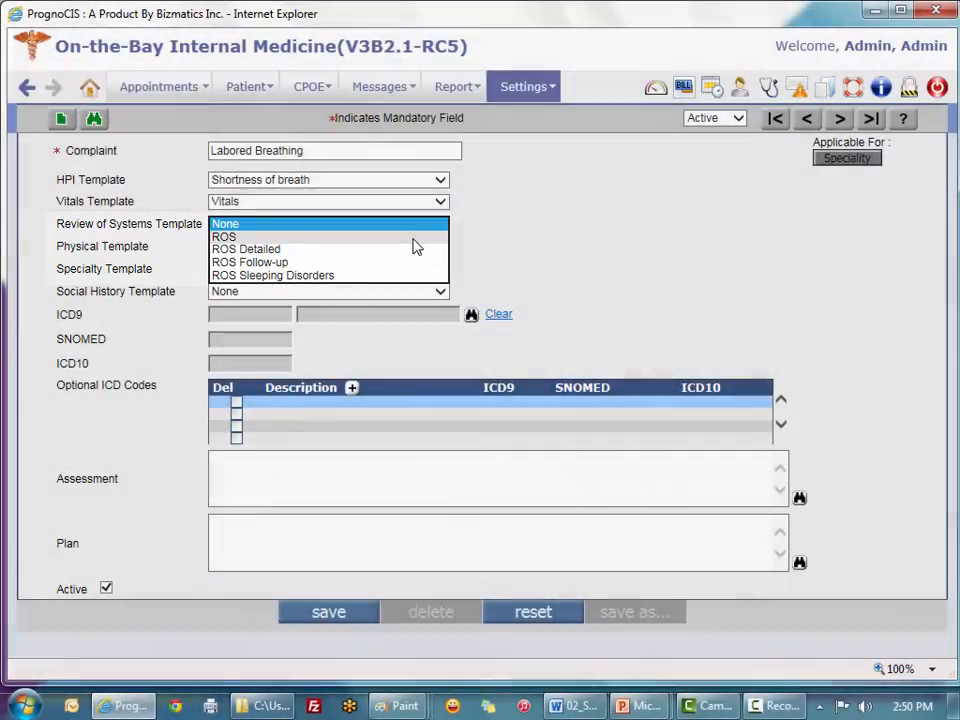
click(413, 237)
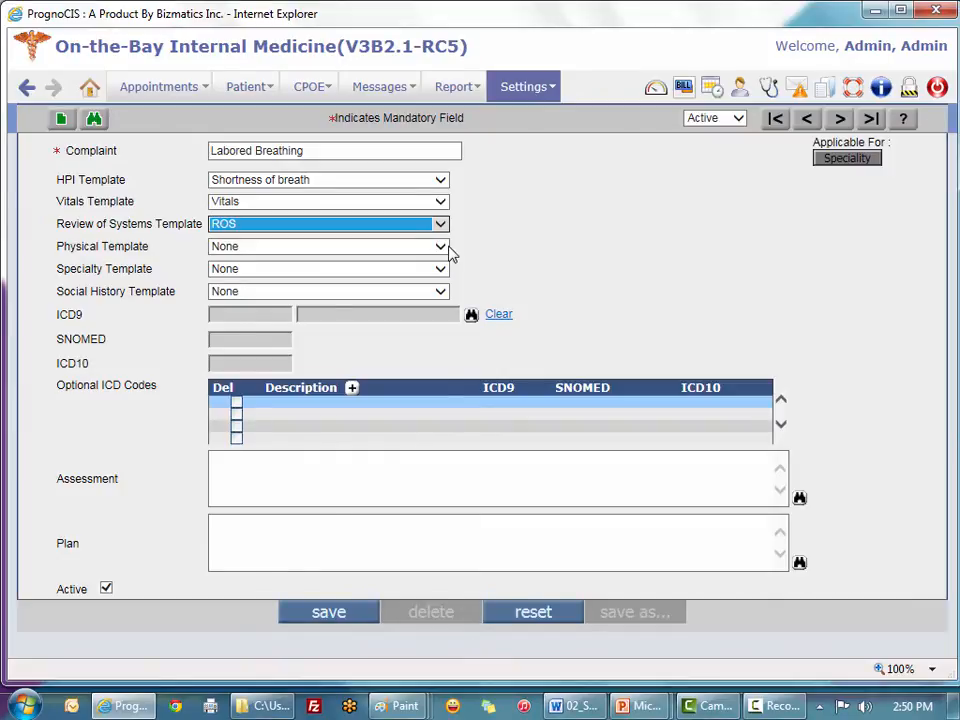
click(446, 250)
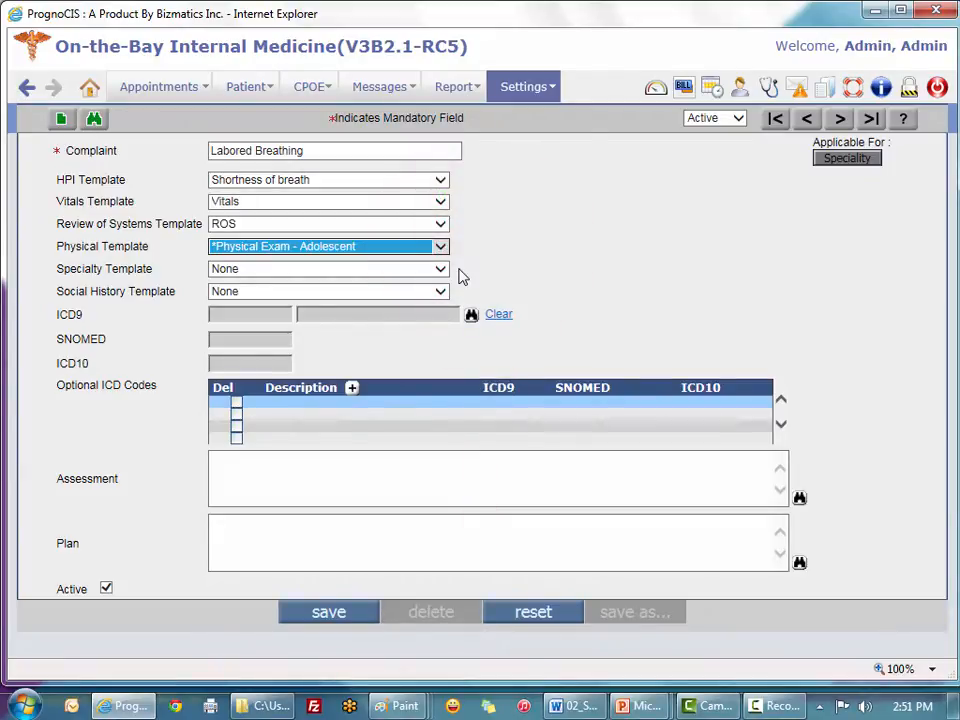
Step: Set the complaint's Specialty template to Nebulizer Tx and its Social History template to *A Social History - General
click(440, 270)
drag(441, 292, 439, 450)
click(262, 403)
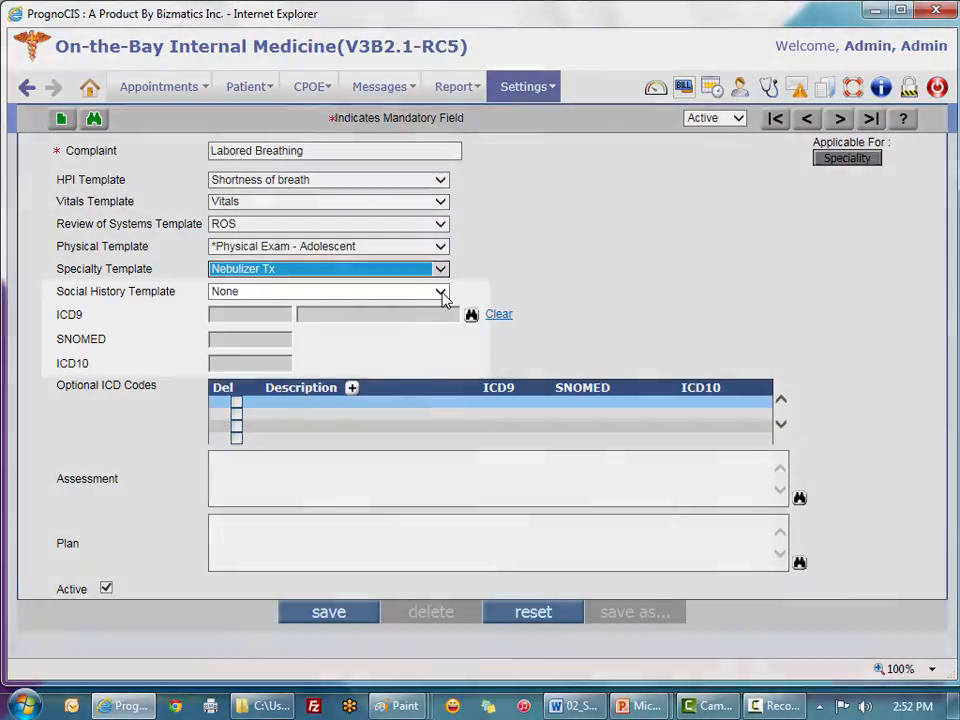
click(443, 295)
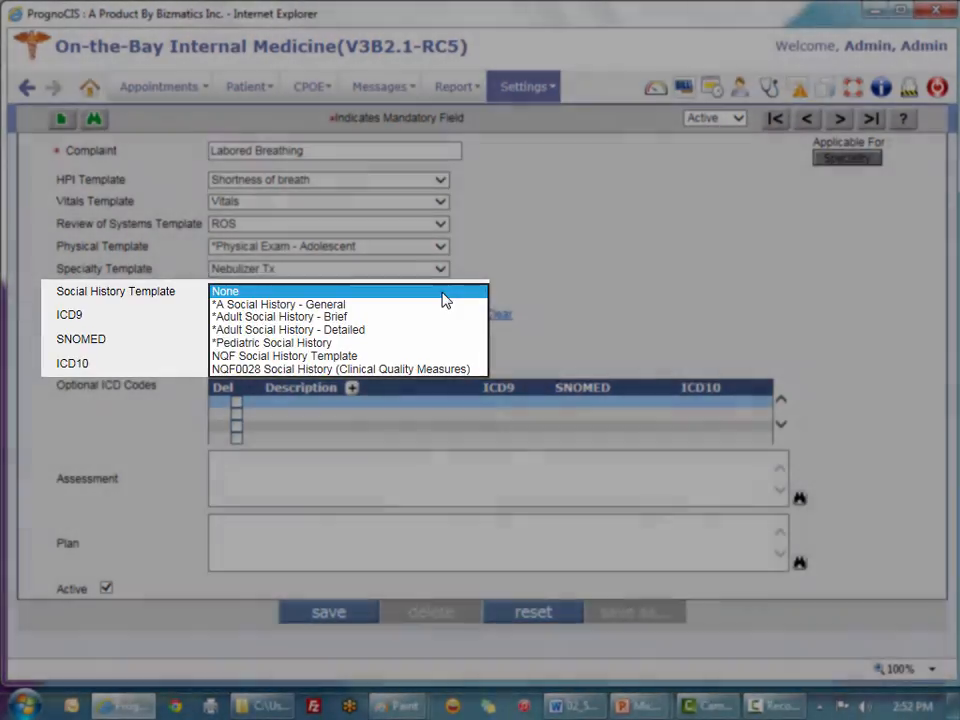
click(443, 304)
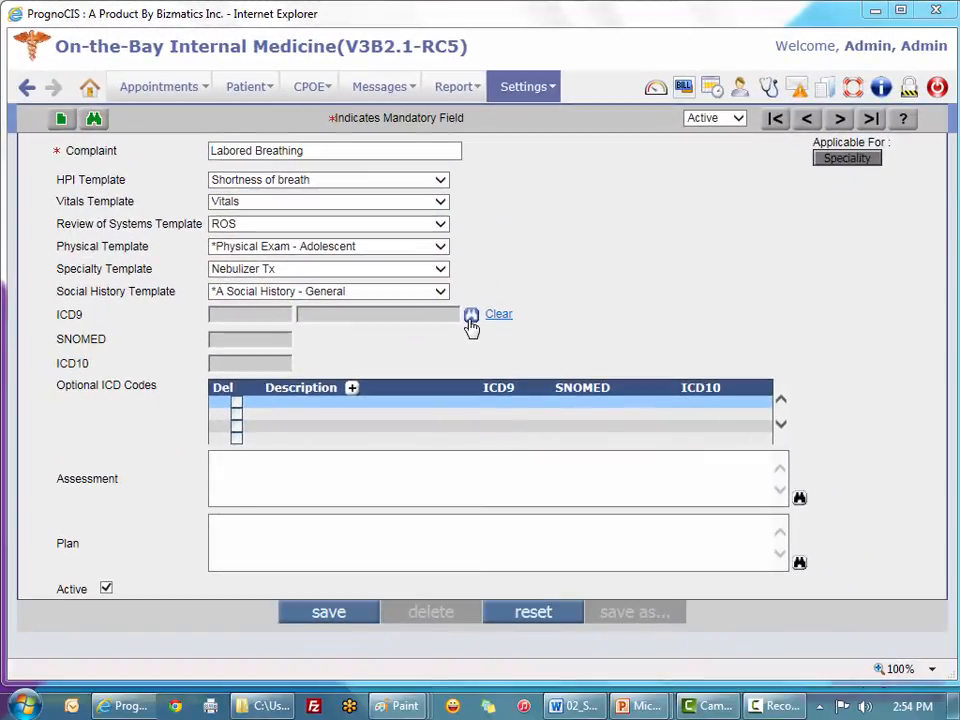
Step: Search the problem codes for "shortness" and assign Breath shortness (ICD9 786.05) as the complaint's primary ICD code
click(470, 318)
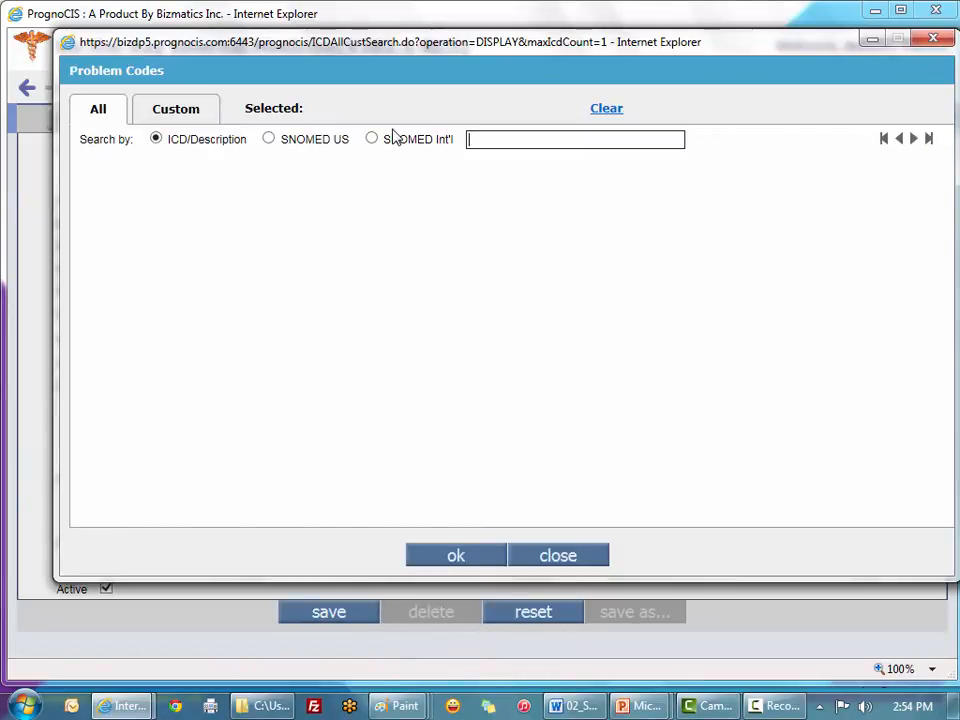
text(shoretness)
key(BackSpace)
key(BackSpace)
key(BackSpace)
key(BackSpace)
key(BackSpace)
key(BackSpace)
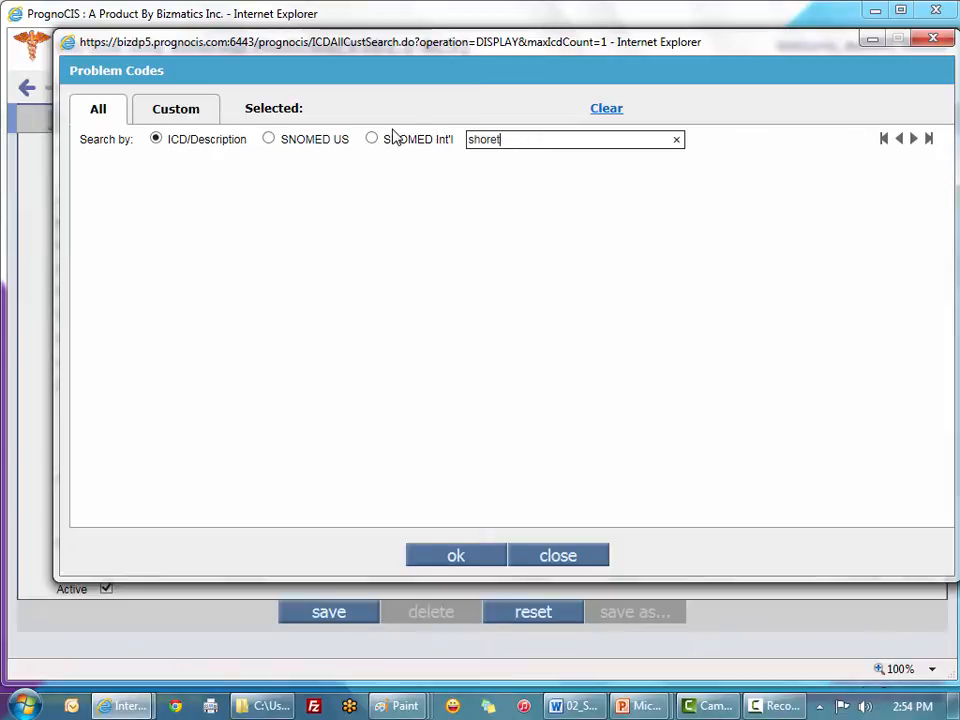
text(tness)
key(Return)
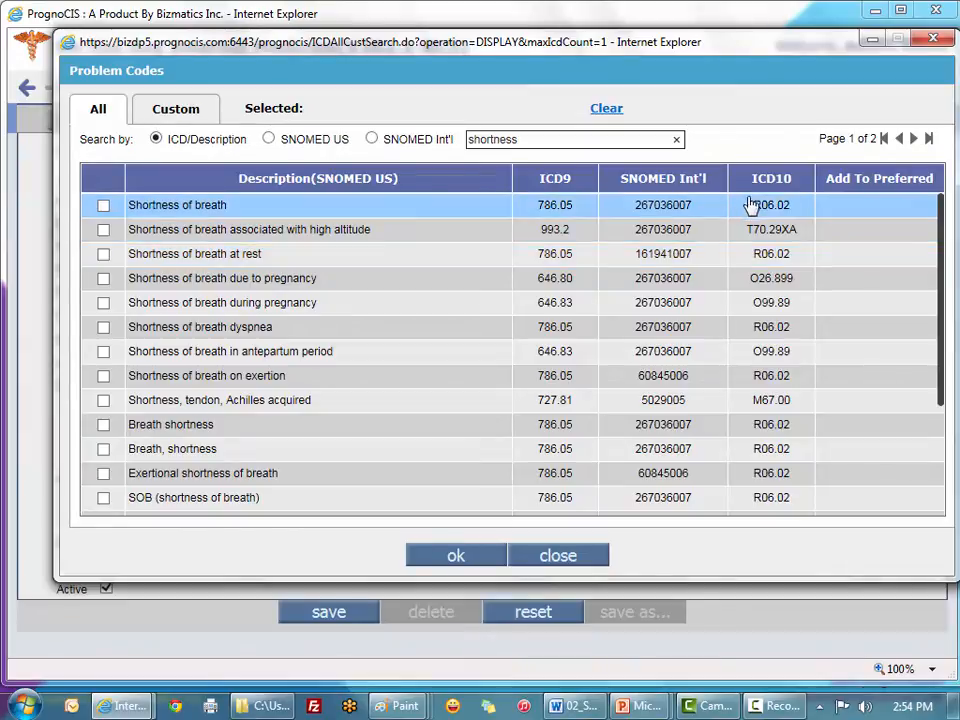
click(103, 425)
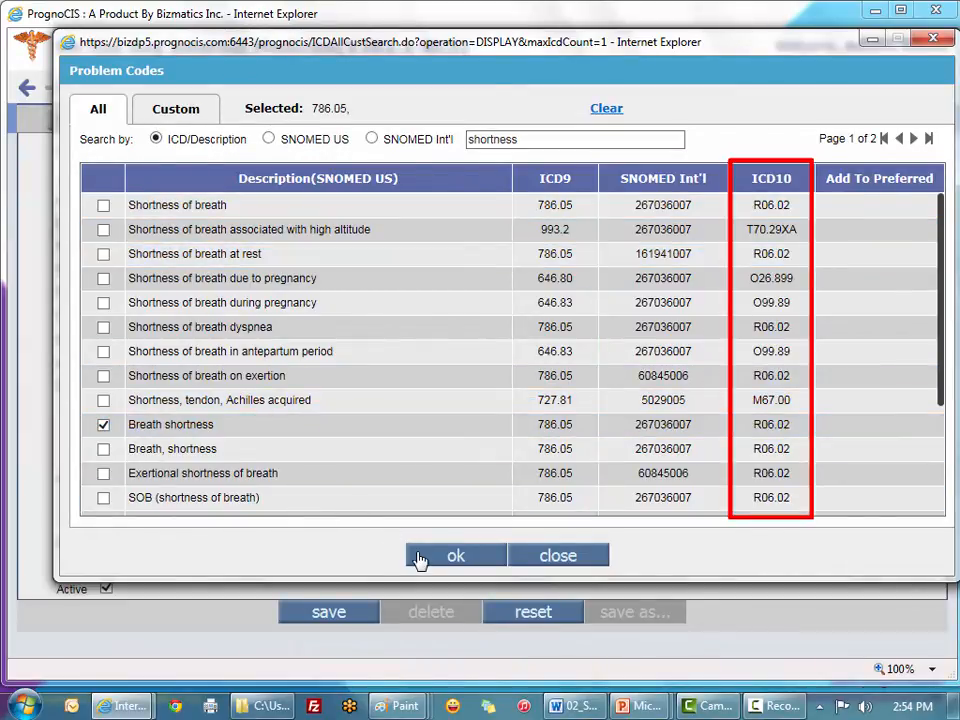
click(452, 556)
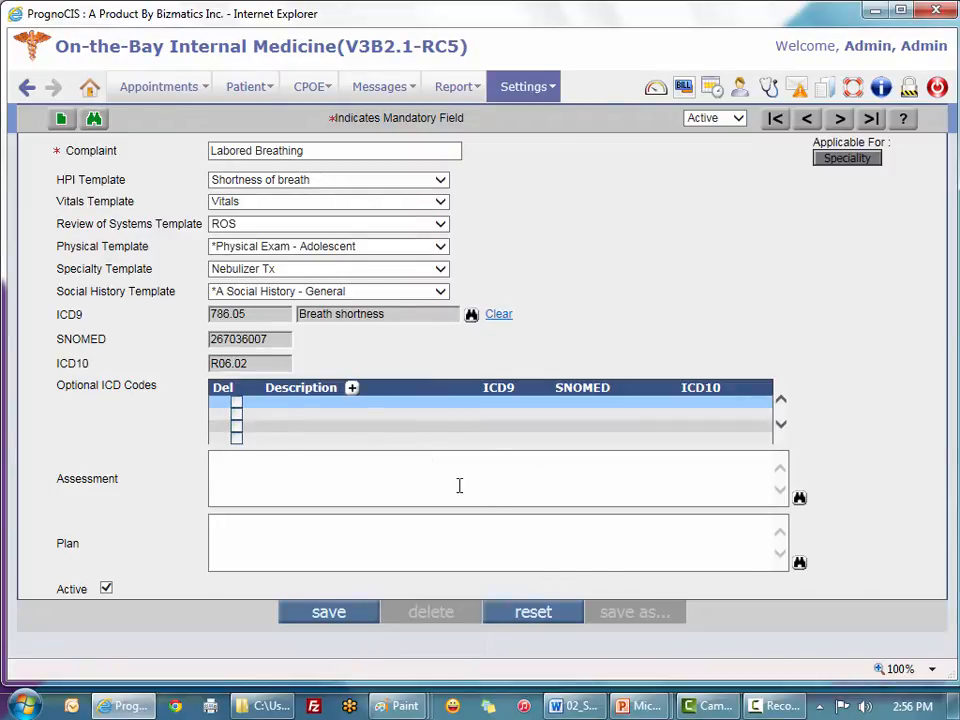
Step: Search problem codes for "breath" and add Breath holding episodes, Breath odor, Breath shortness, Breath sounds abnormal and Breath foul as optional ICD codes
click(353, 390)
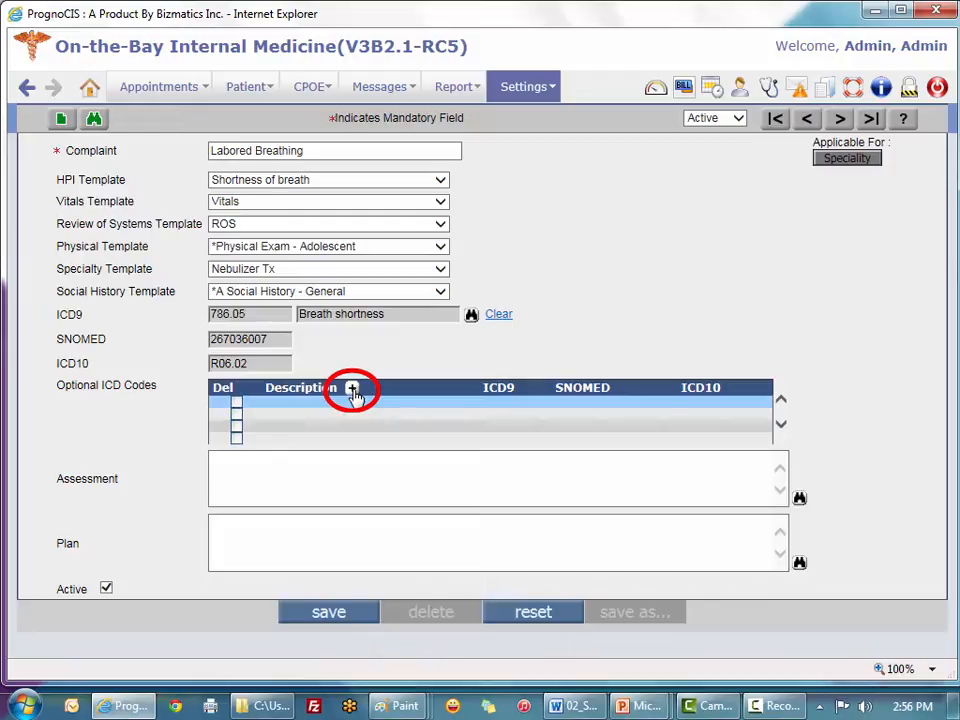
text(breath)
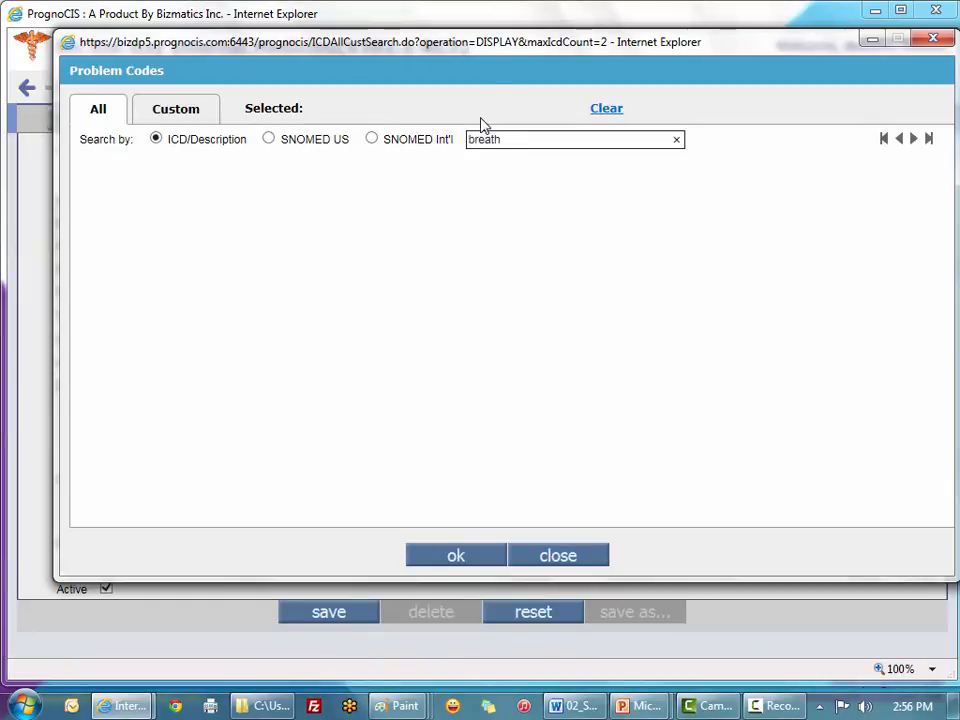
key(Return)
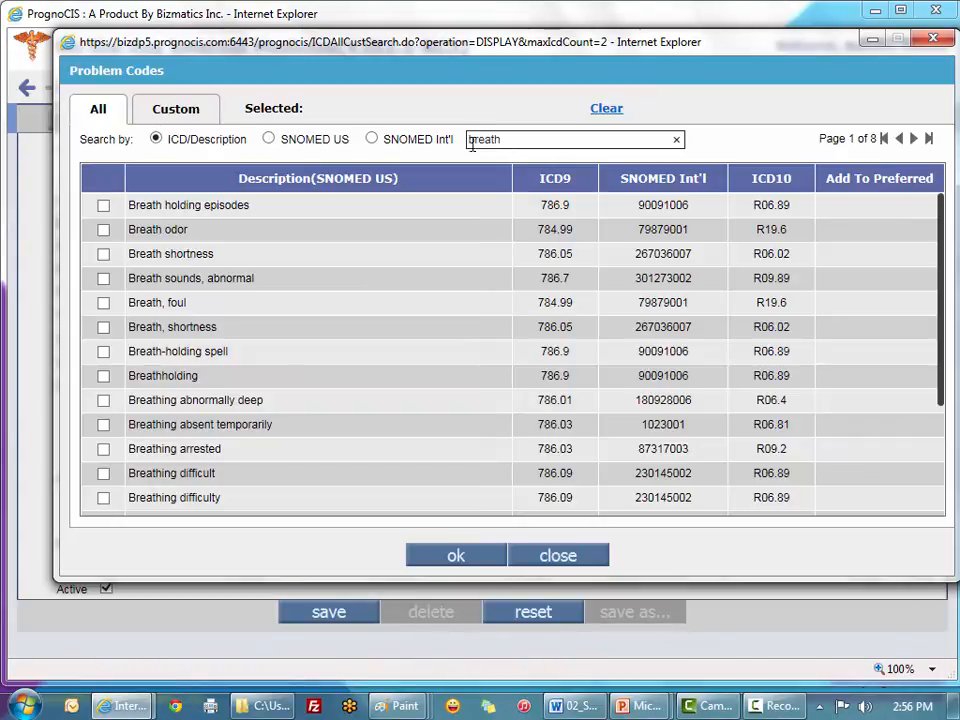
click(103, 205)
click(103, 229)
click(103, 254)
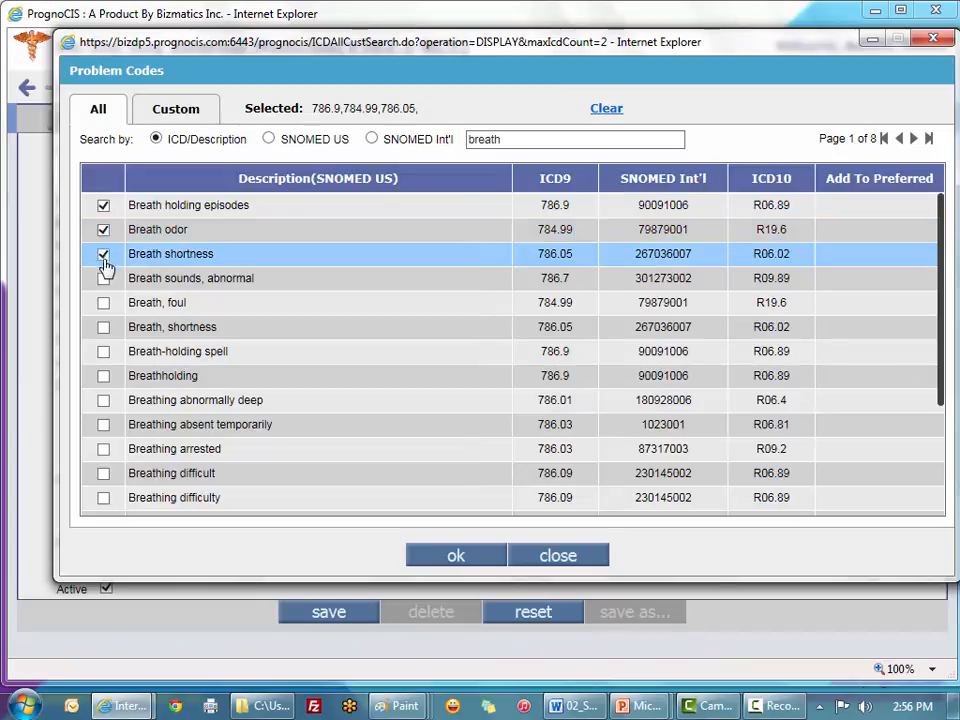
click(103, 278)
click(103, 302)
click(456, 555)
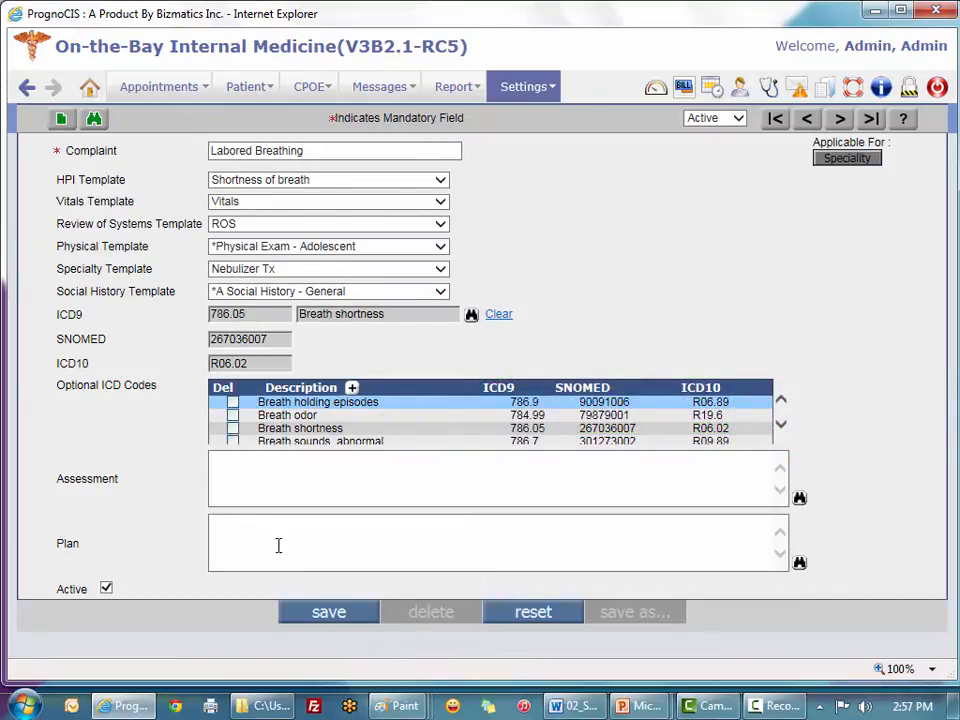
Step: Clear the complaint's primary ICD code and look over the available Assessment phrases without choosing one
click(499, 318)
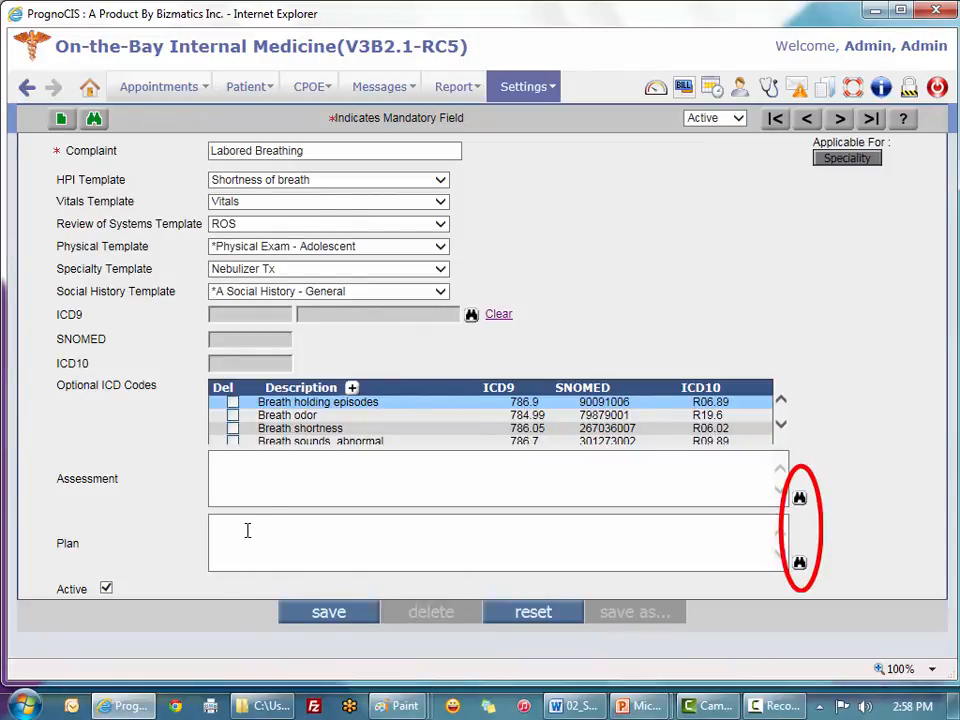
click(800, 505)
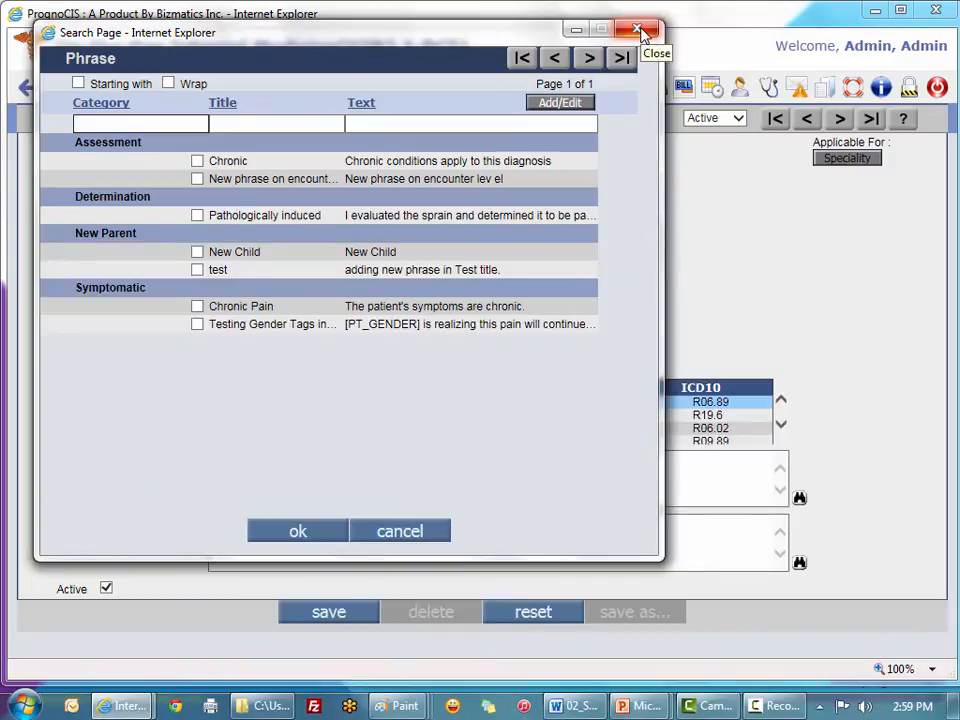
click(641, 33)
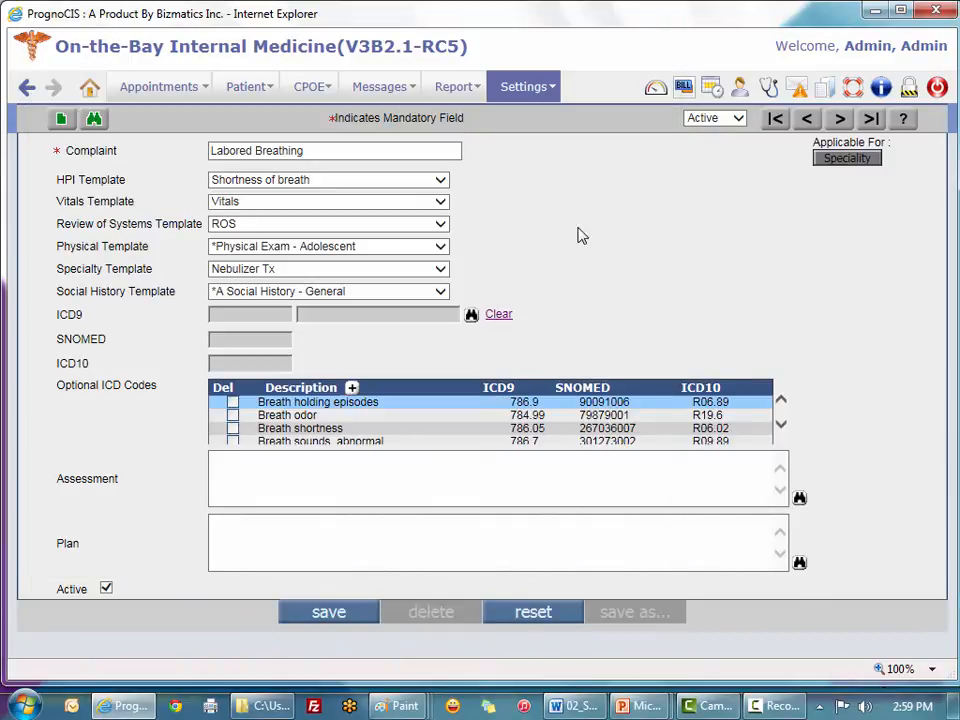
Step: Save the Labored Breathing complaint and keep it applicable for all specialities
click(326, 614)
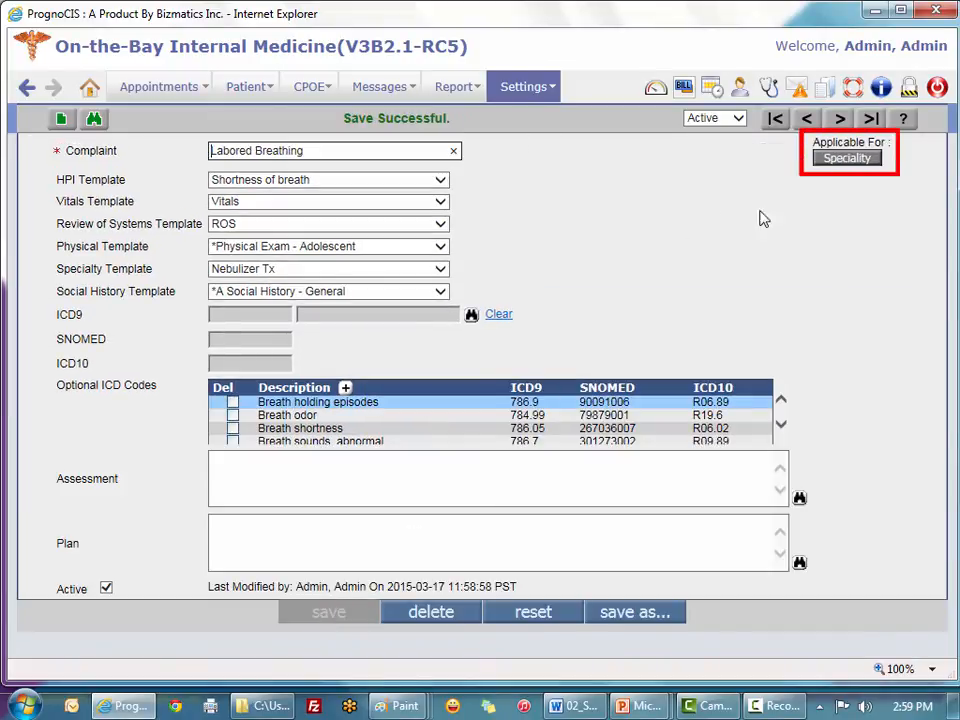
click(845, 162)
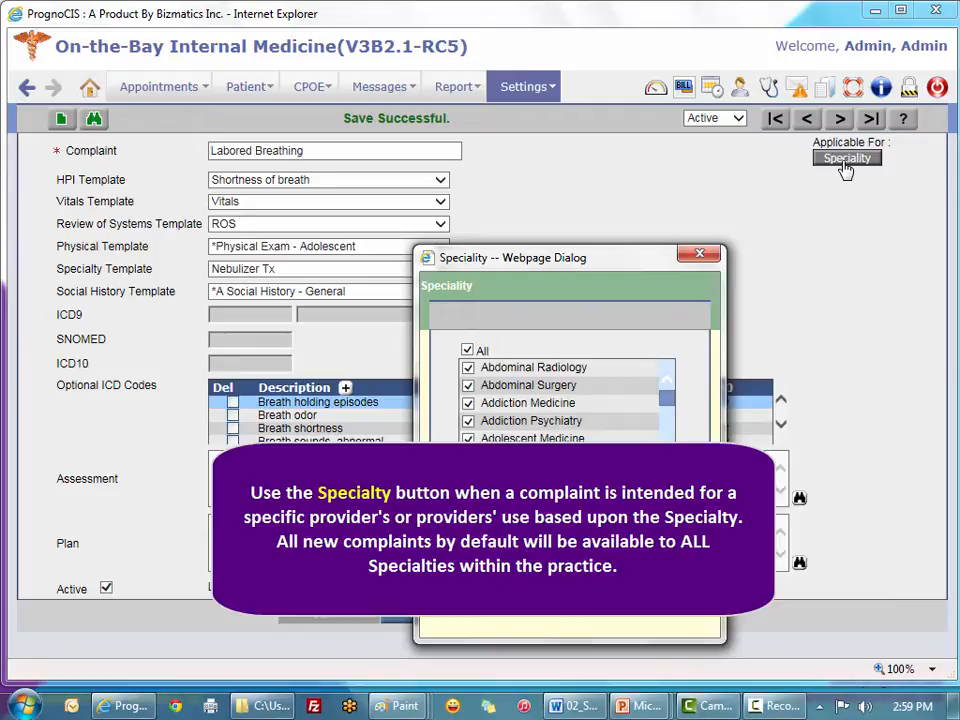
click(467, 350)
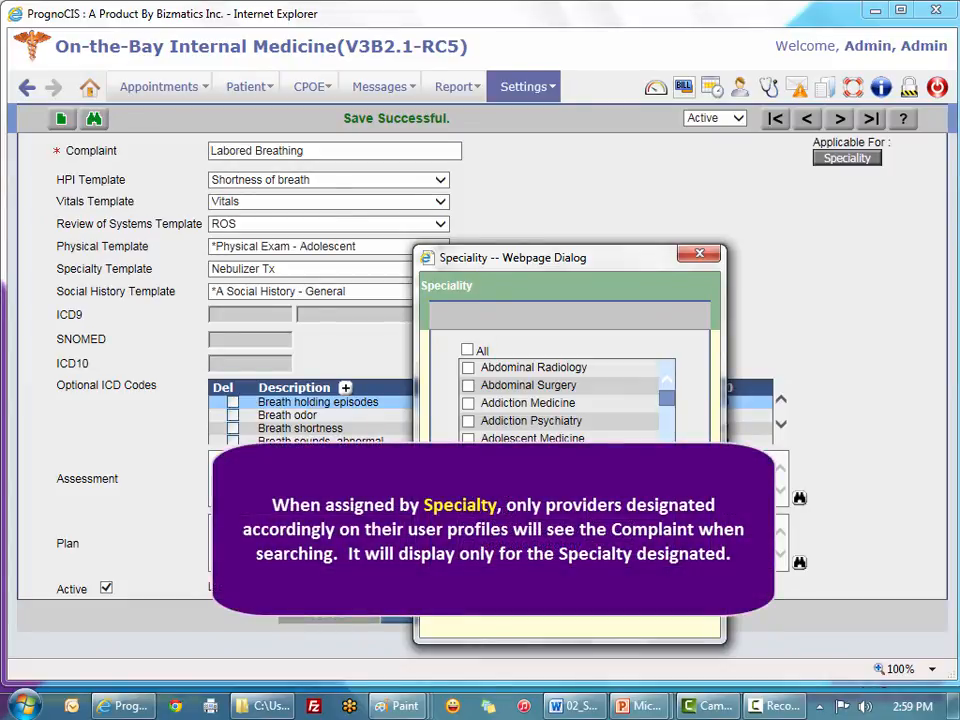
click(467, 351)
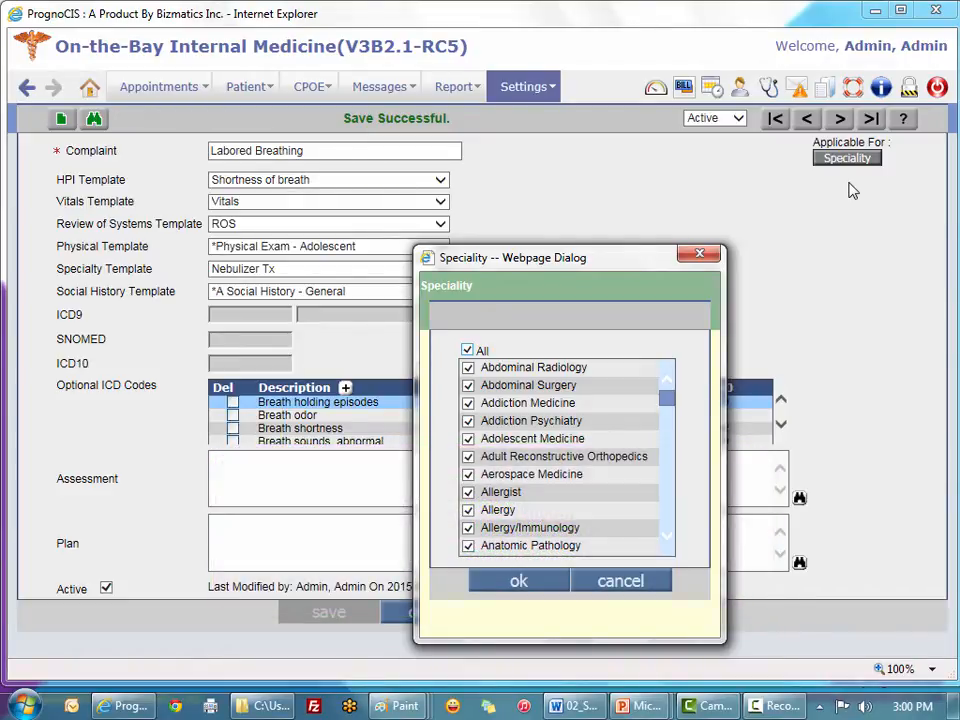
click(520, 582)
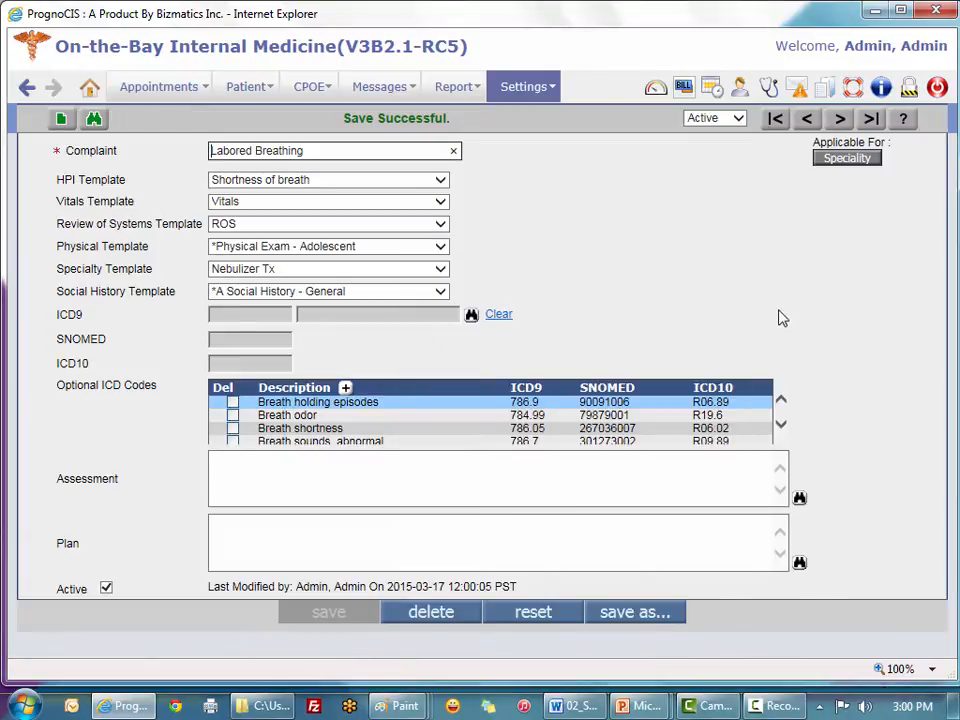
Step: In the patient encounter's HPI, create a new complaint named "chronic breathing issues" and add it to the visit
click(768, 92)
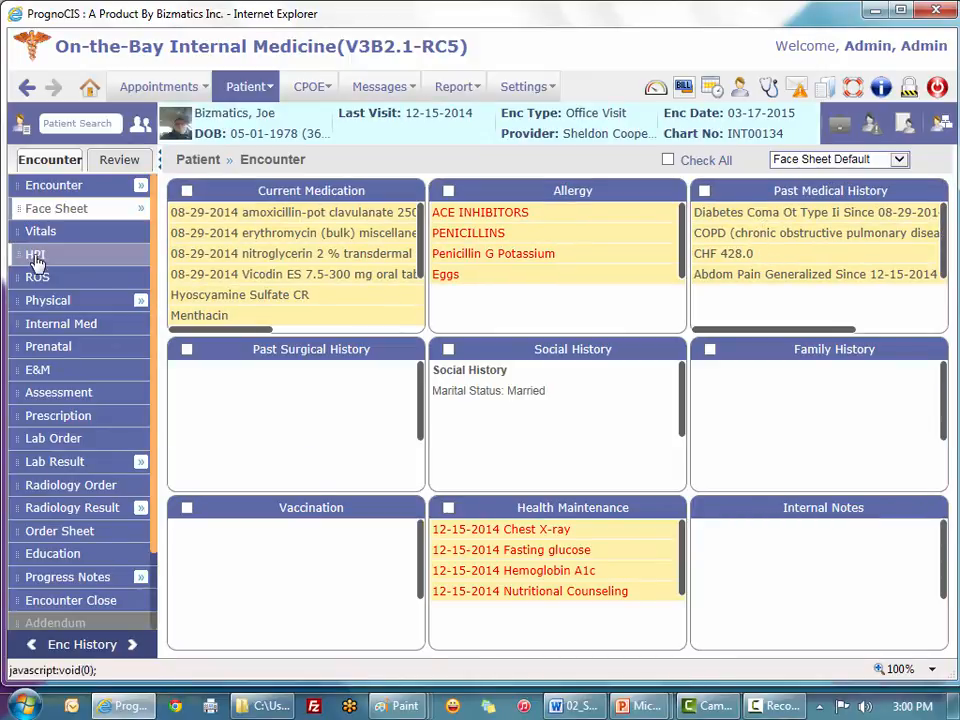
click(35, 257)
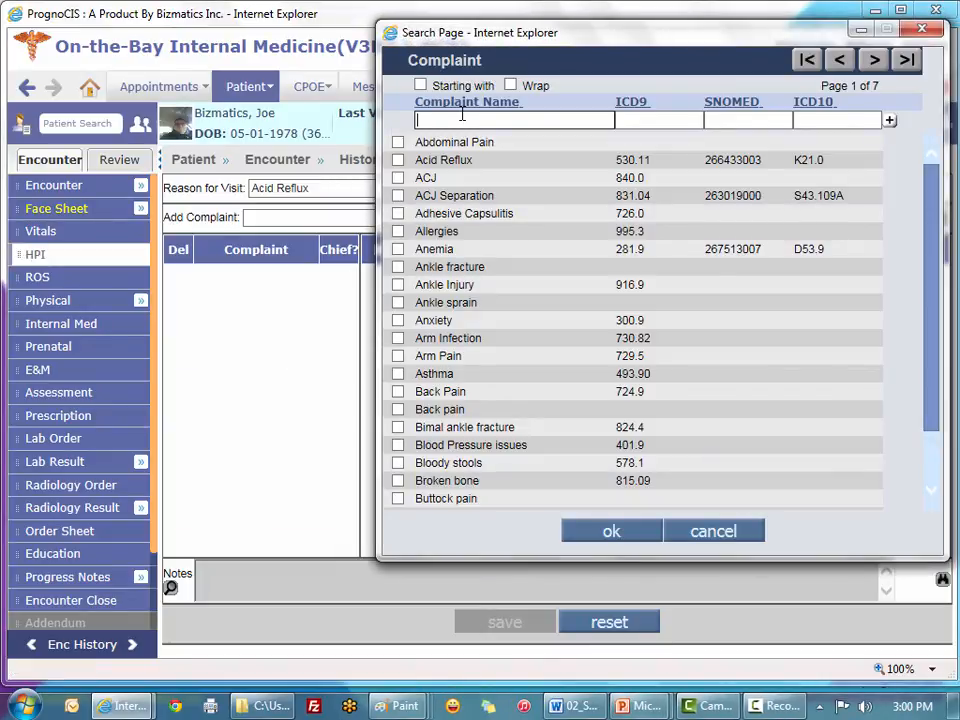
text(chronic breathing issues)
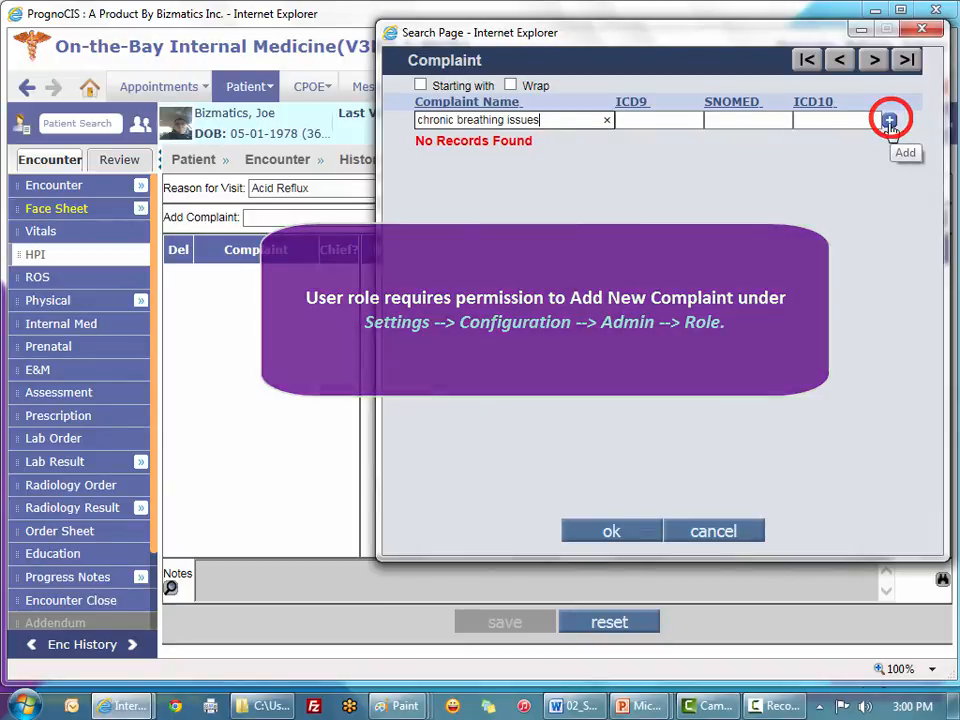
click(889, 121)
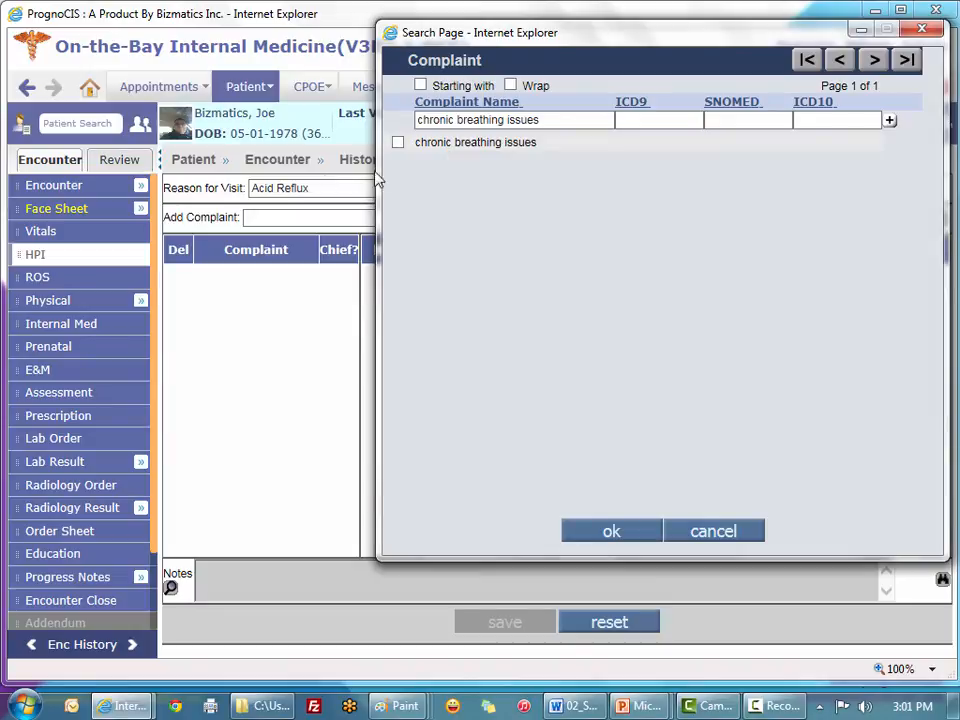
click(399, 145)
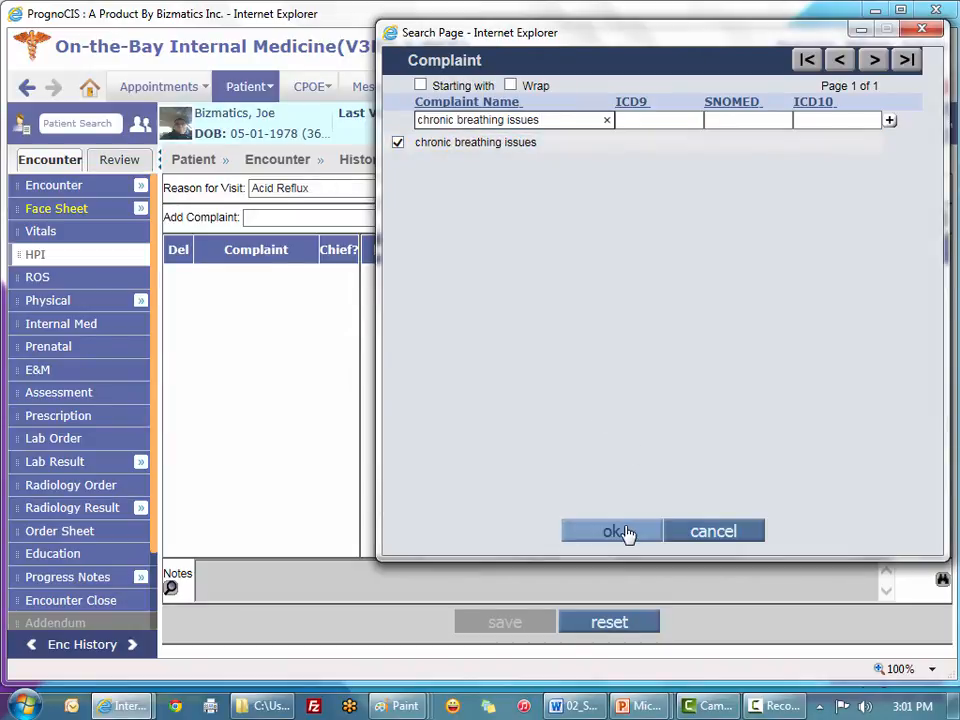
click(628, 535)
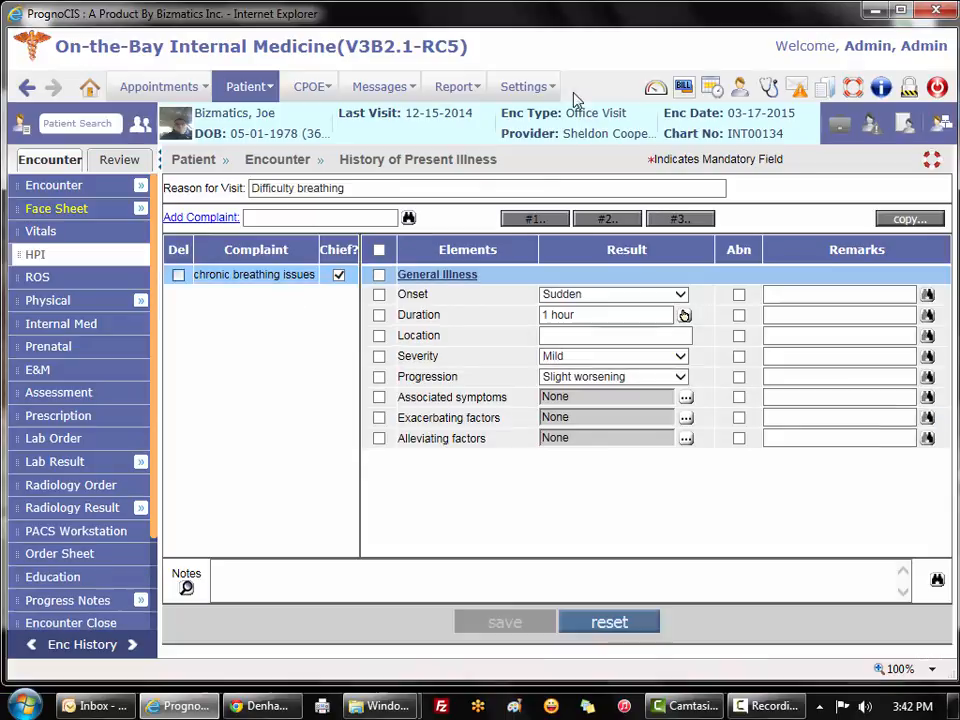
Step: In the configuration's Complaints master, search complaint names for "chronic" and open the chronic breathing issues complaint
click(553, 96)
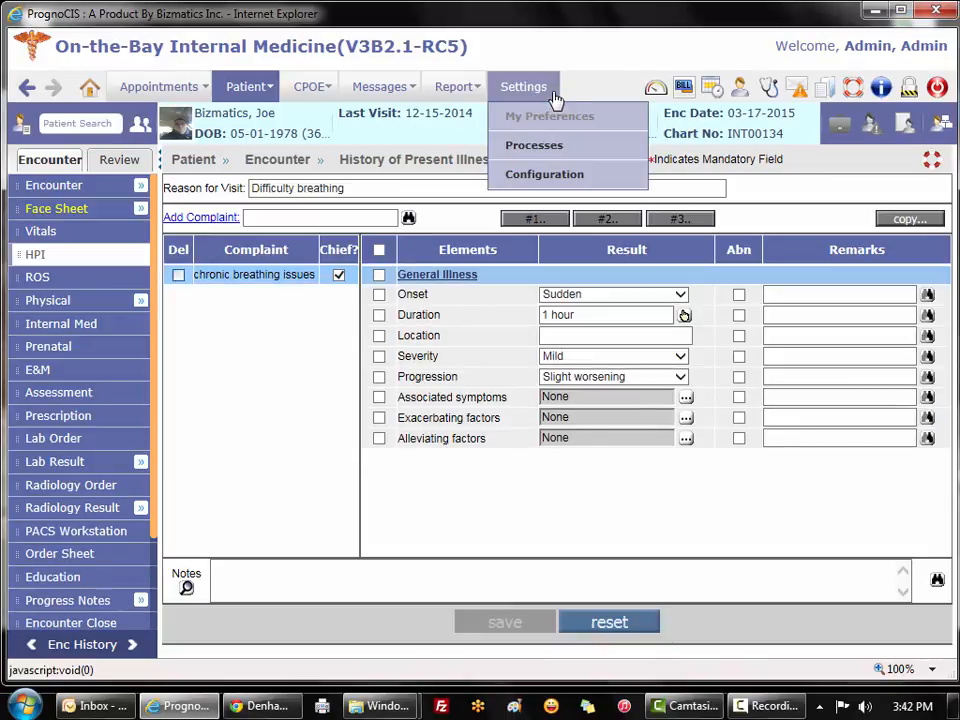
click(606, 182)
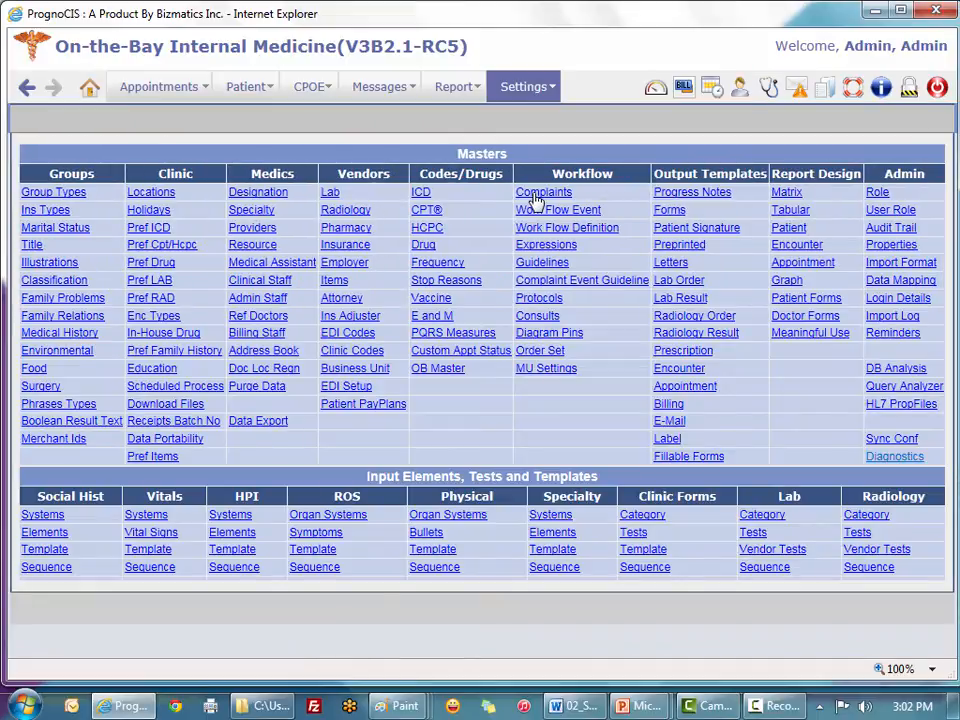
click(548, 193)
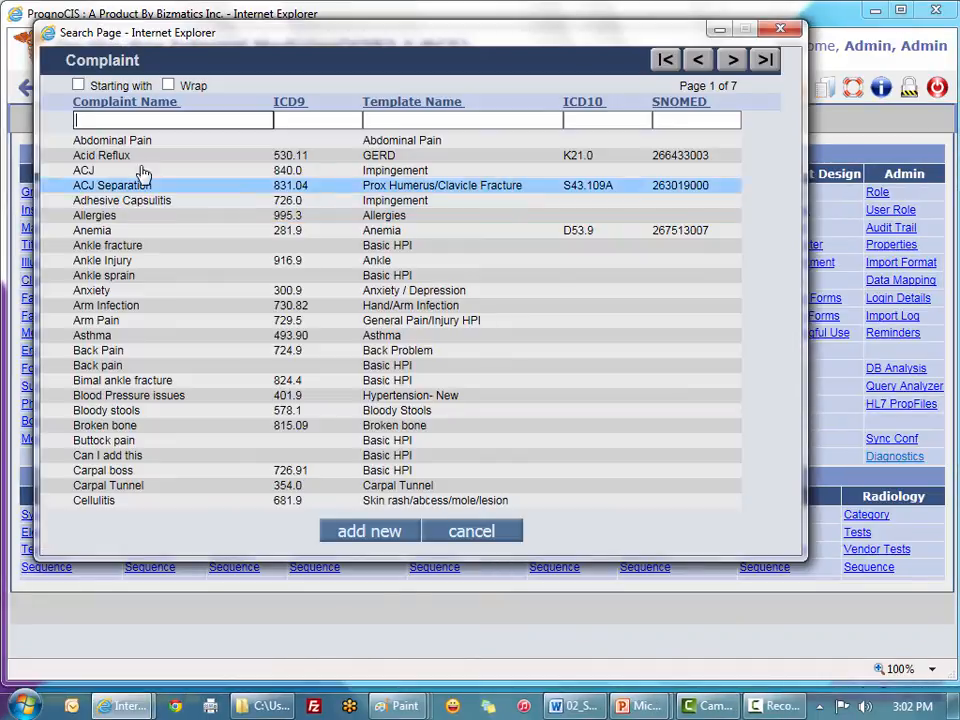
click(133, 119)
text(c)
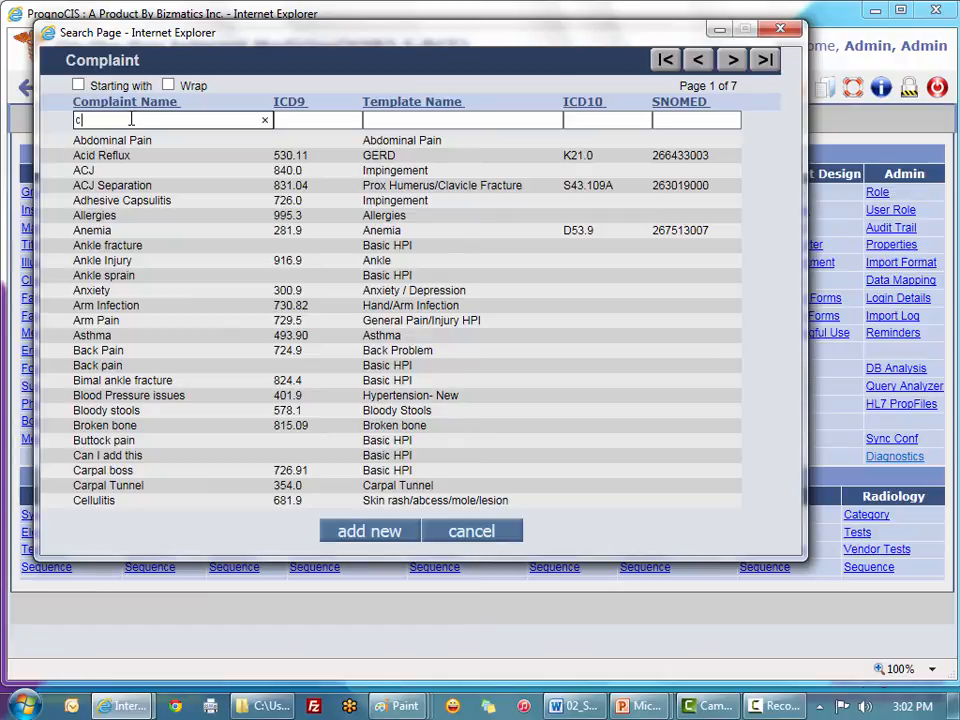
text(hronic)
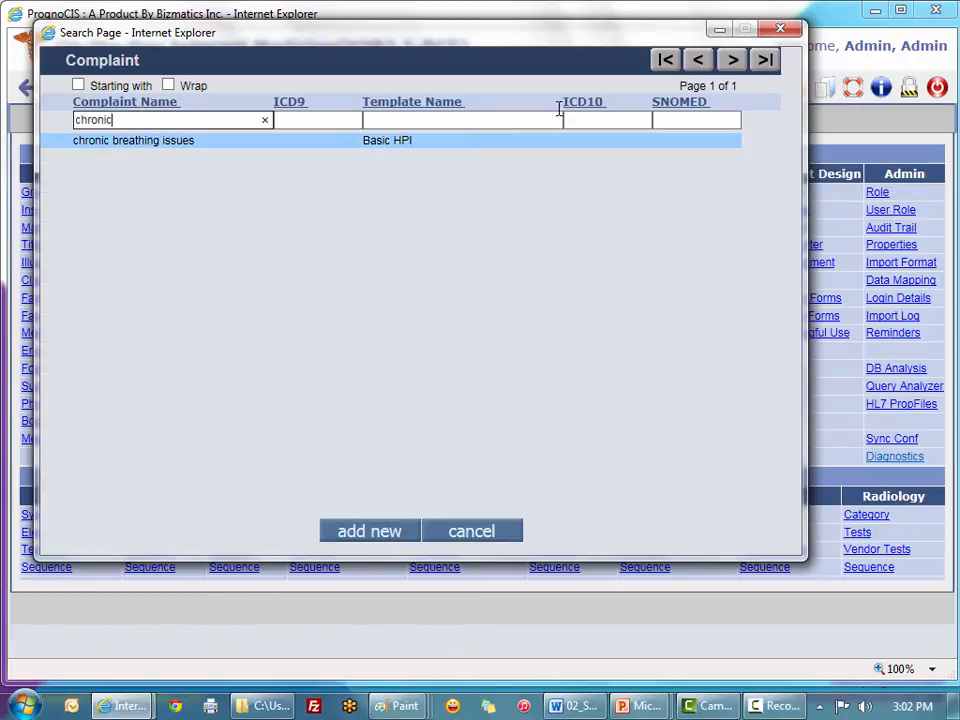
click(448, 146)
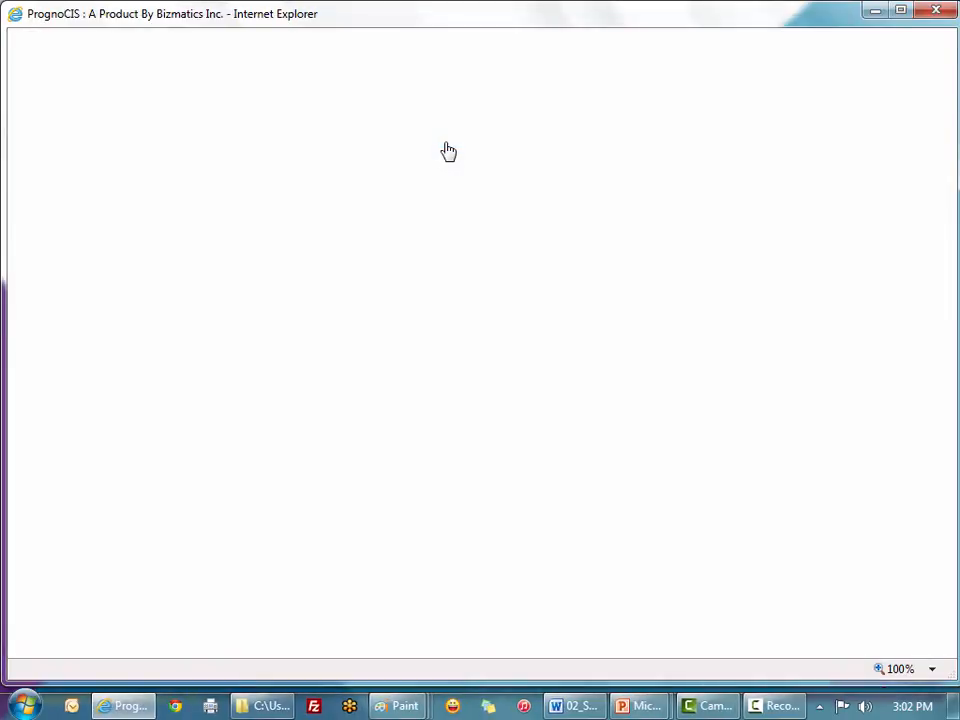